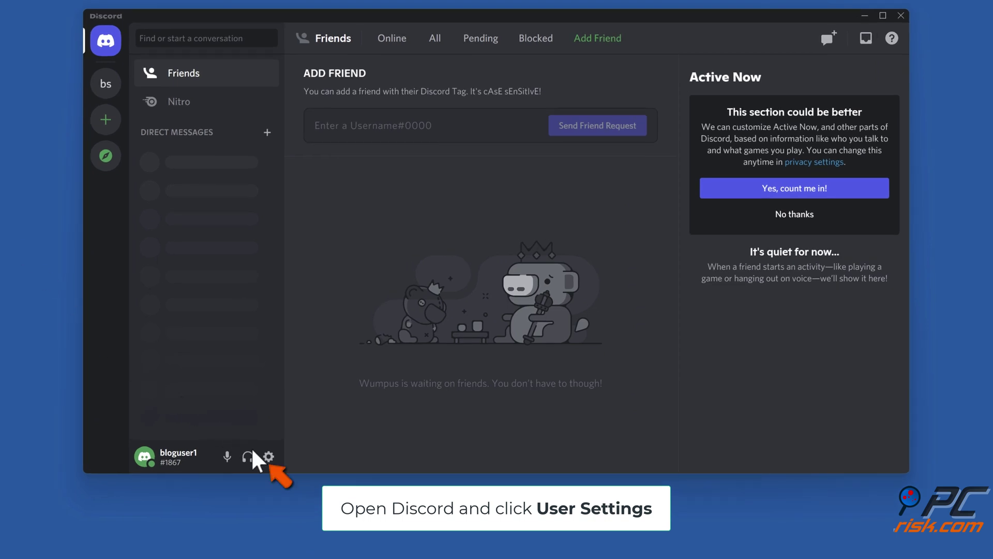
Switch Discord's appearance to the Light theme and exit User Settings back to Friends
{"action": "left_click", "coordinate": [269, 457]}
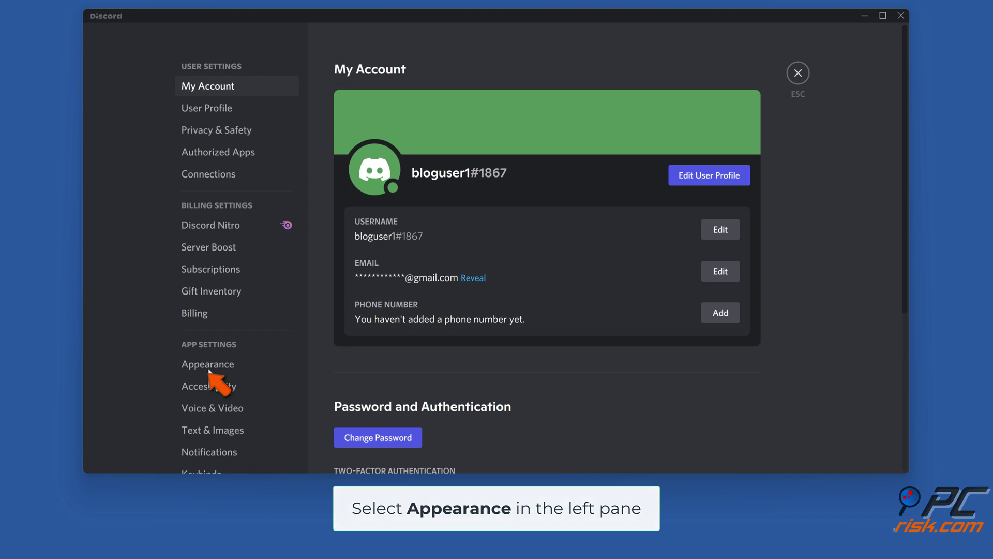
{"action": "left_click", "coordinate": [208, 364]}
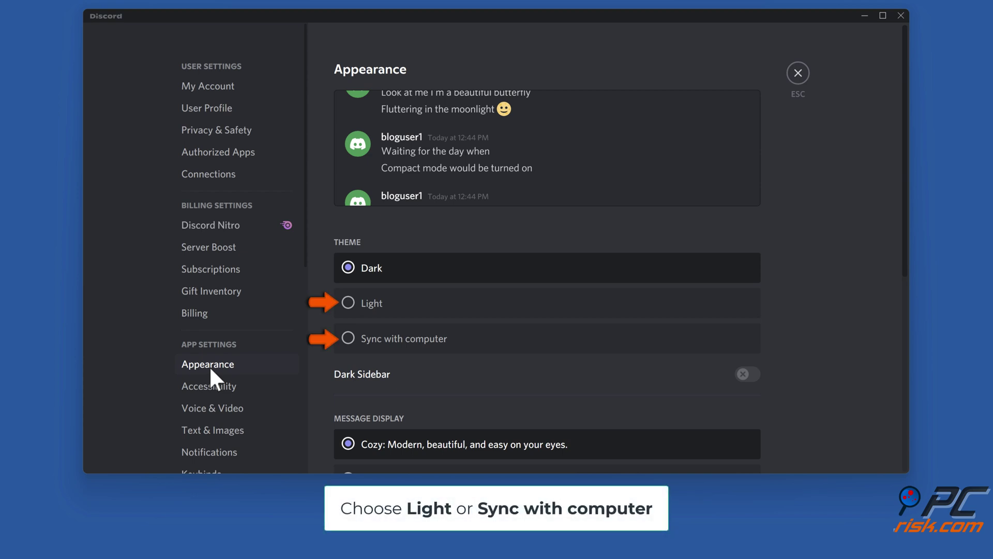
{"action": "left_click", "coordinate": [348, 302]}
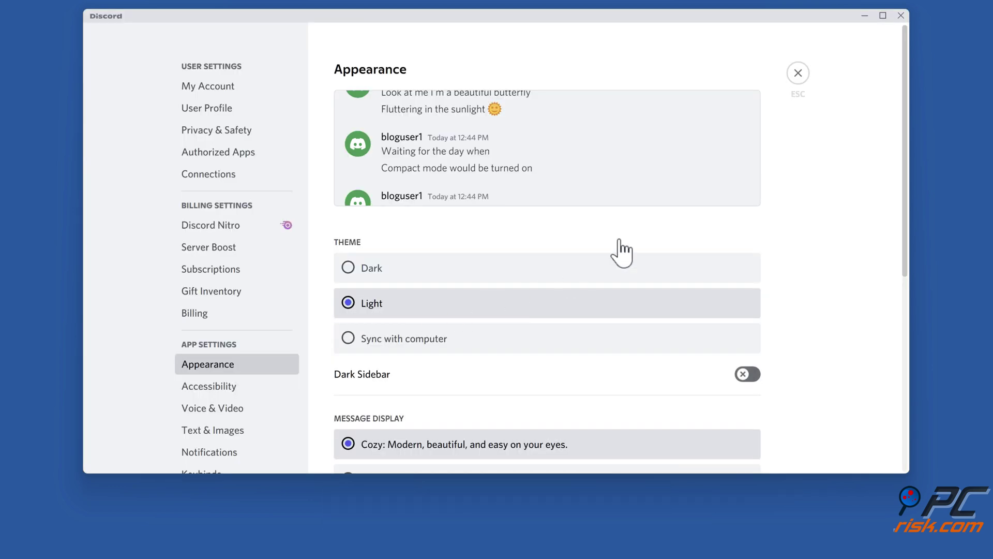
{"action": "left_click", "coordinate": [797, 75]}
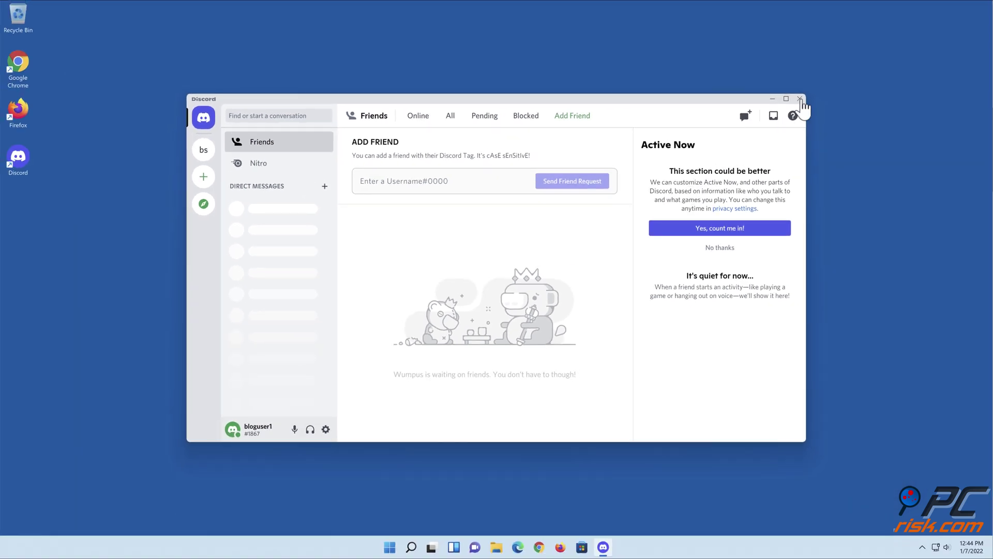
{"action": "left_click", "coordinate": [801, 100]}
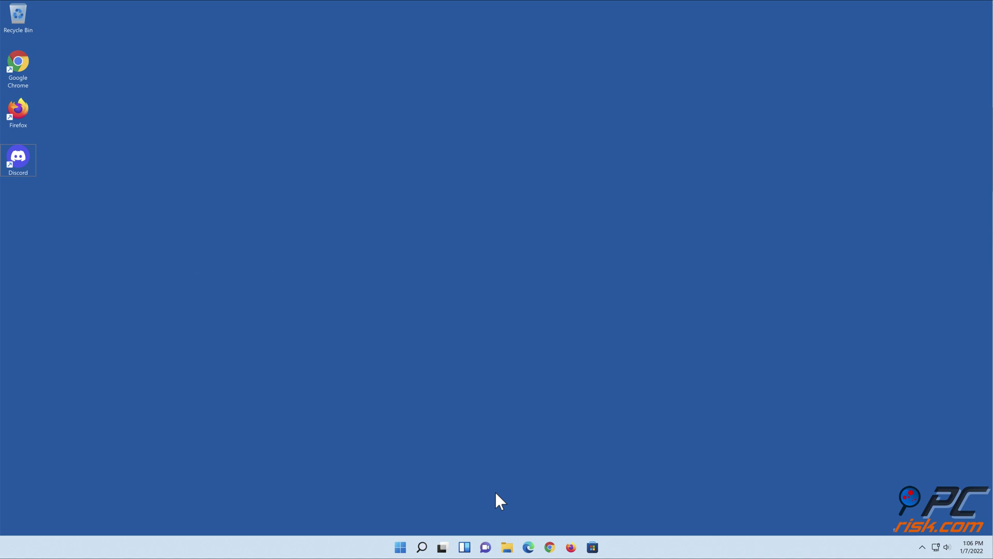
{"action": "left_click", "coordinate": [529, 548]}
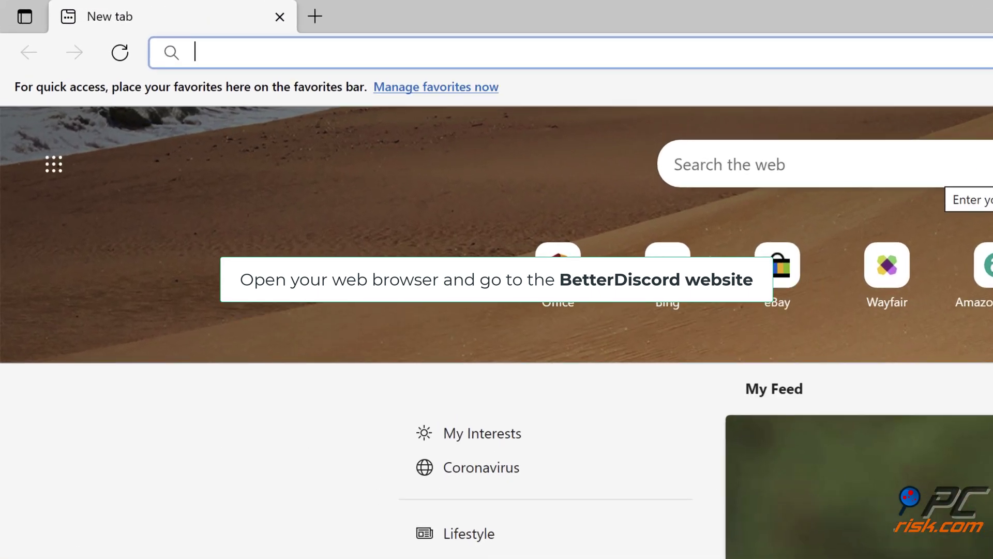
{"action": "type", "text": "https://betterdiscord.app/"}
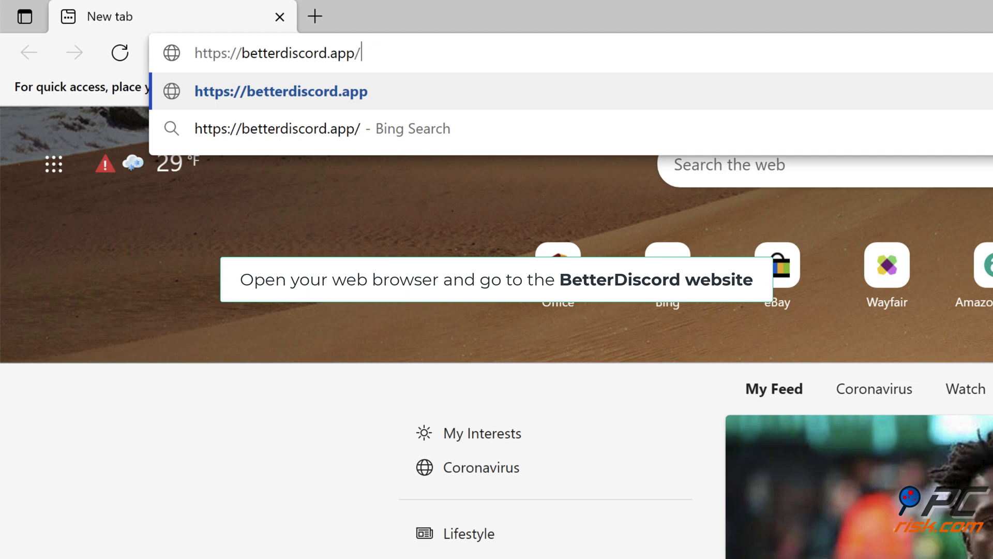
{"action": "key", "text": "Return"}
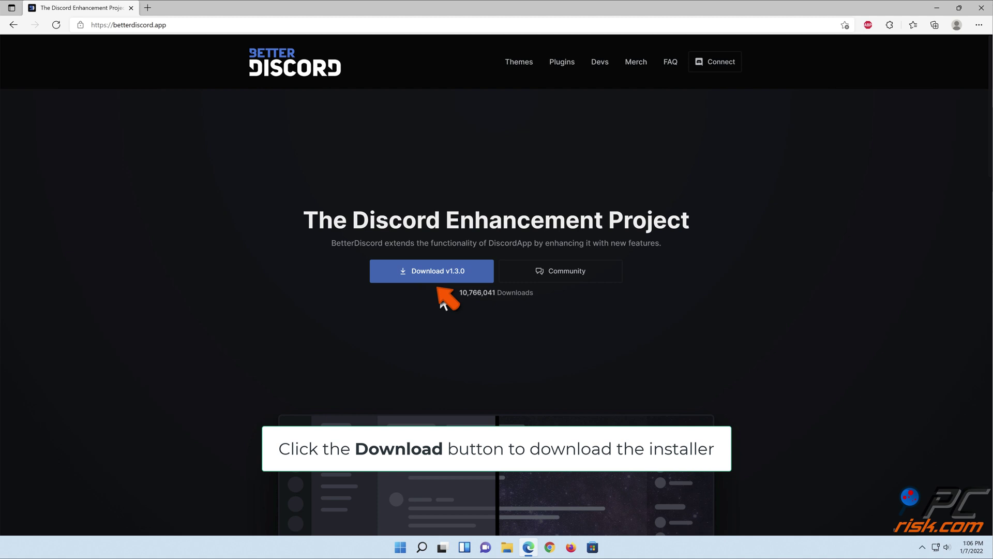
Download the BetterDiscord v1.3.0 Windows installer and minimise Edge
{"action": "left_click", "coordinate": [437, 283]}
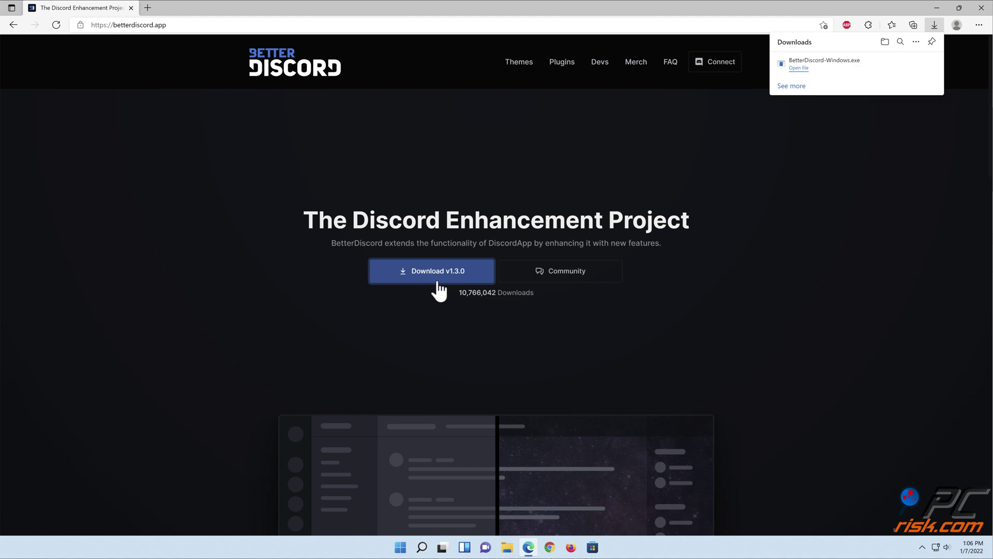
{"action": "left_click", "coordinate": [937, 10]}
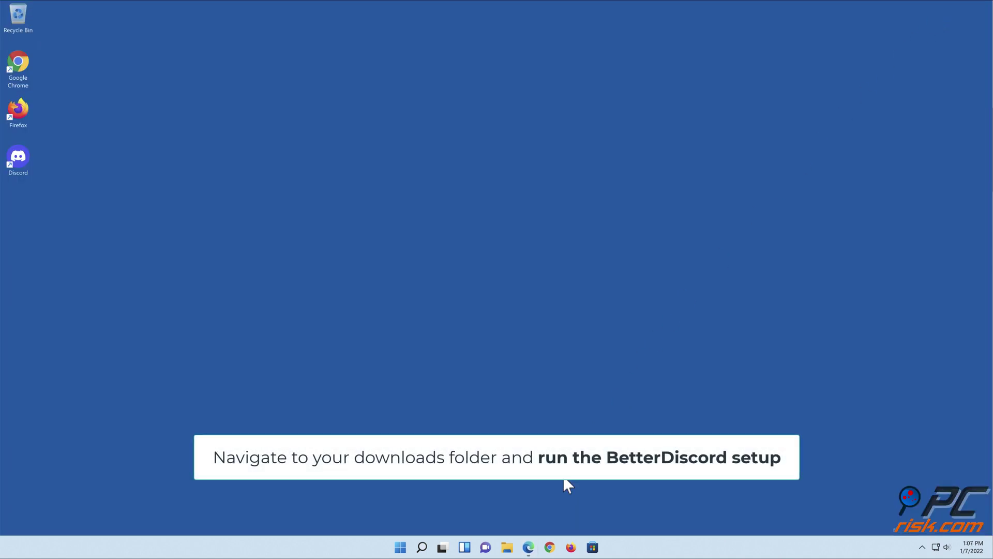
Run BetterDiscord-Windows from the Downloads folder in File Explorer
{"action": "left_click", "coordinate": [507, 548]}
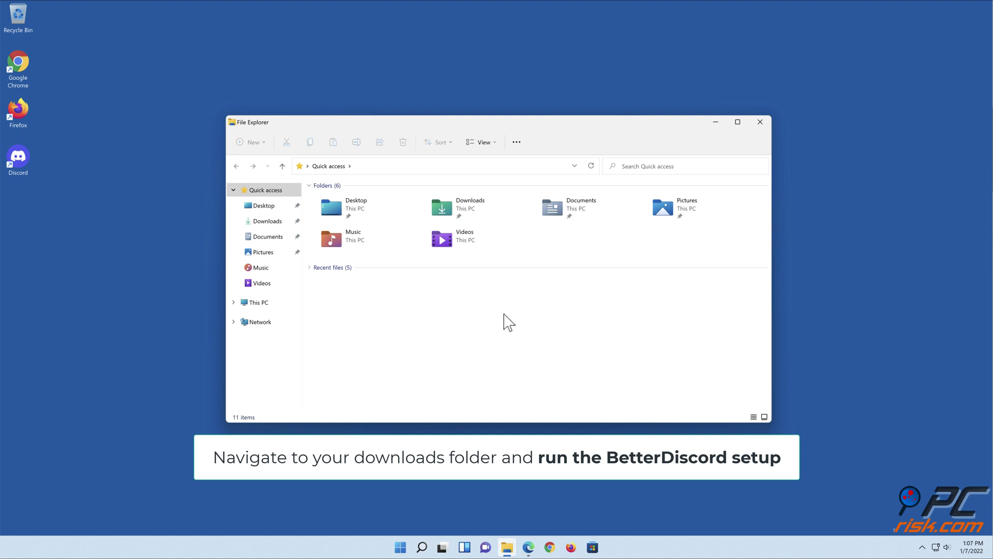
{"action": "double_click", "coordinate": [482, 209]}
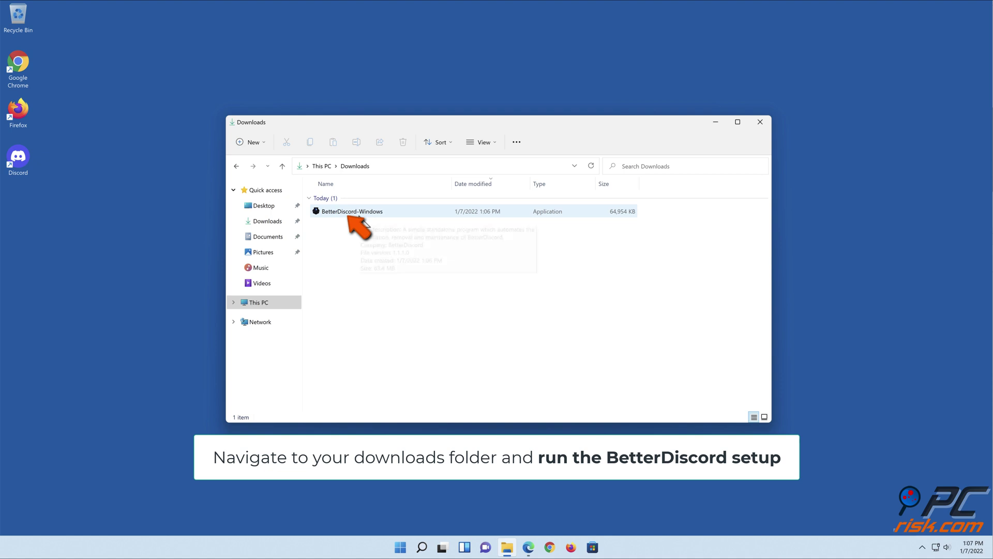
{"action": "double_click", "coordinate": [363, 214]}
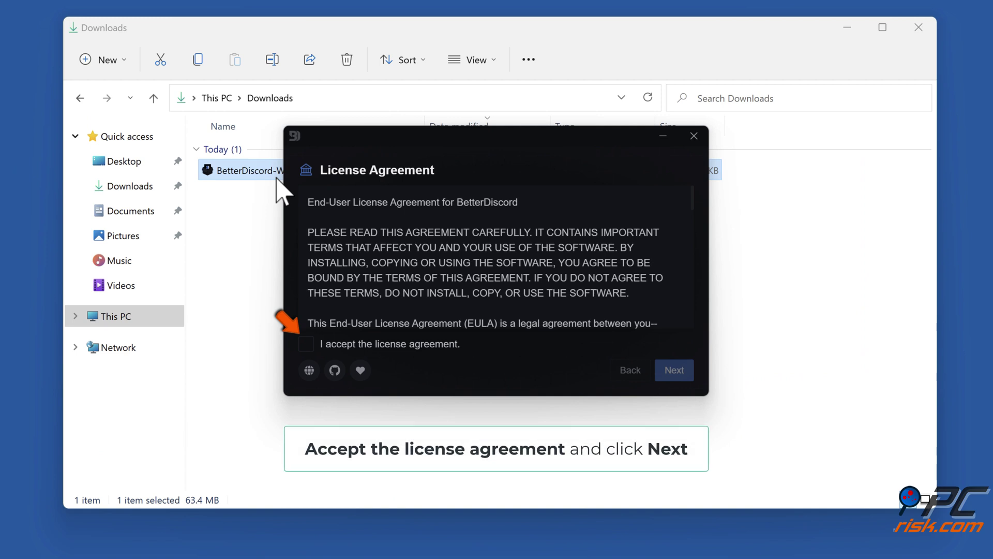
Accept the licence, install BetterDiscord into standard Discord, and close the installer
{"action": "left_click", "coordinate": [305, 344]}
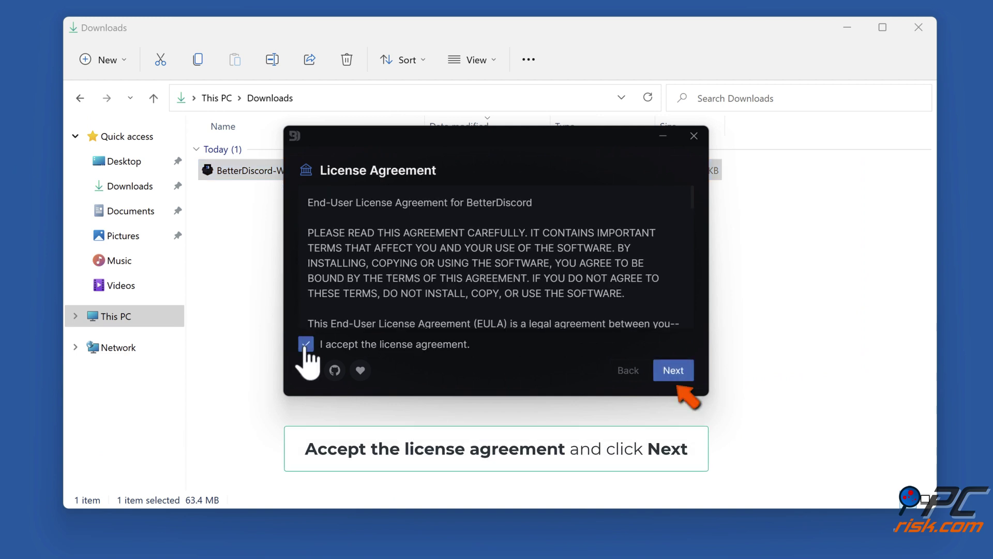
{"action": "left_click", "coordinate": [673, 370]}
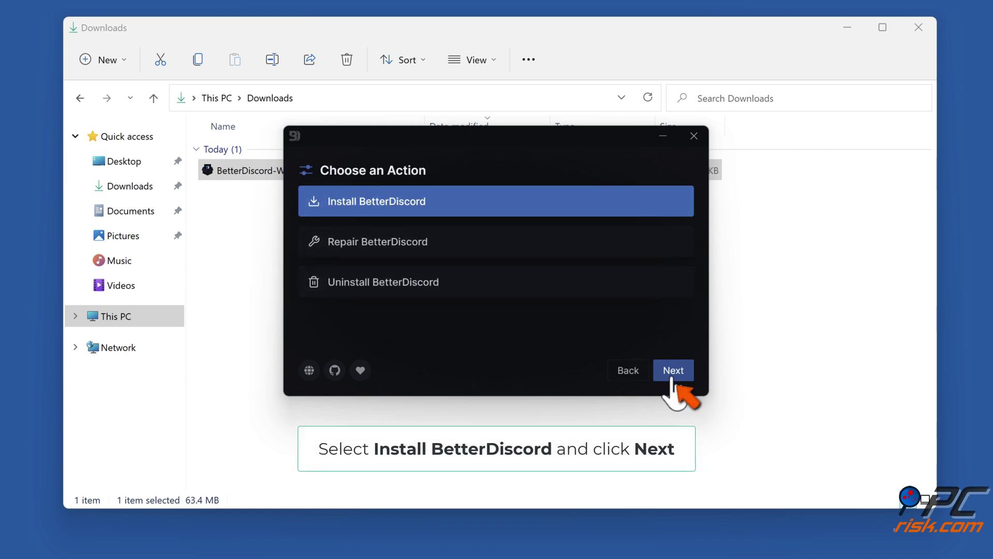
{"action": "left_click", "coordinate": [673, 370]}
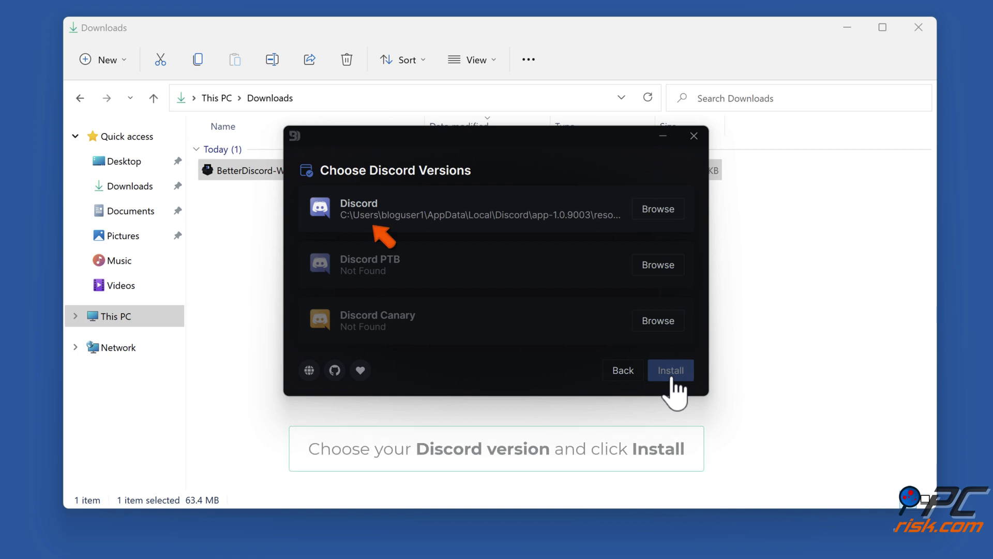
{"action": "left_click", "coordinate": [365, 225]}
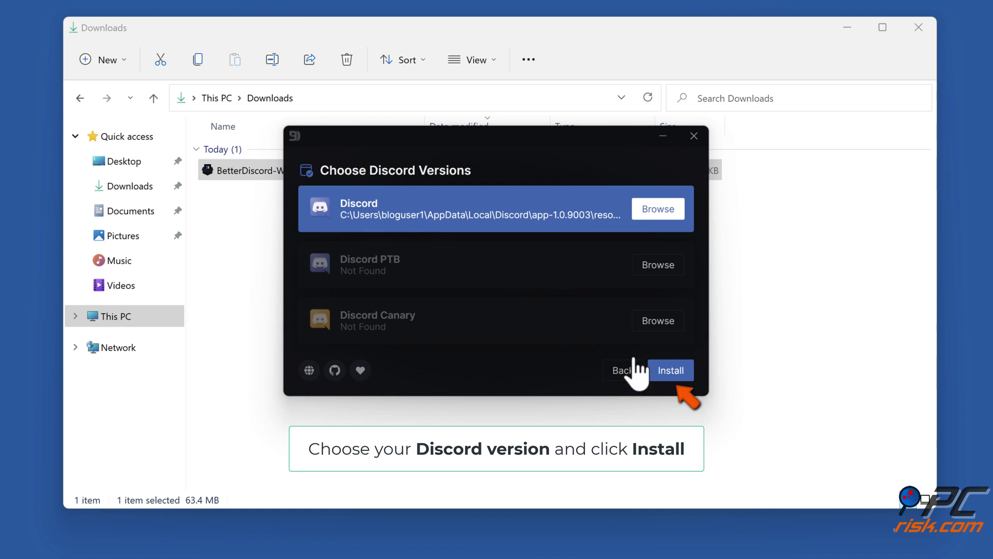
{"action": "left_click", "coordinate": [670, 370]}
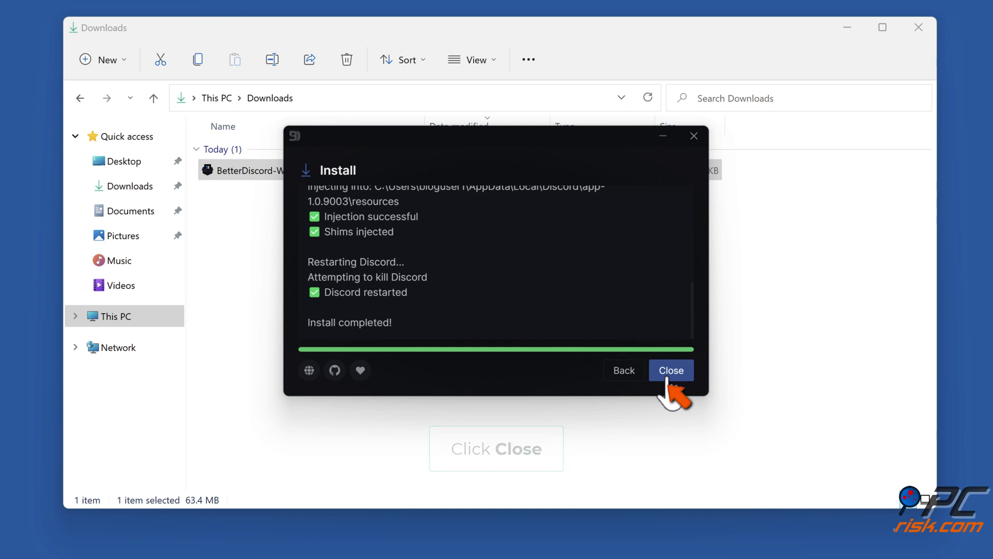
{"action": "left_click", "coordinate": [671, 370]}
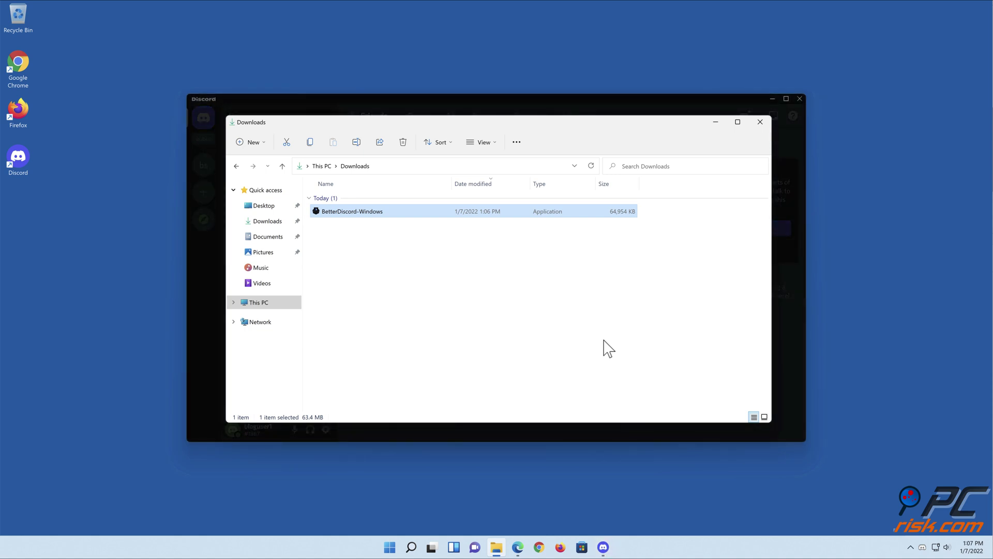
Minimise File Explorer, then dismiss the BetterDiscord changelog and Download Failed notice
{"action": "left_click", "coordinate": [716, 122]}
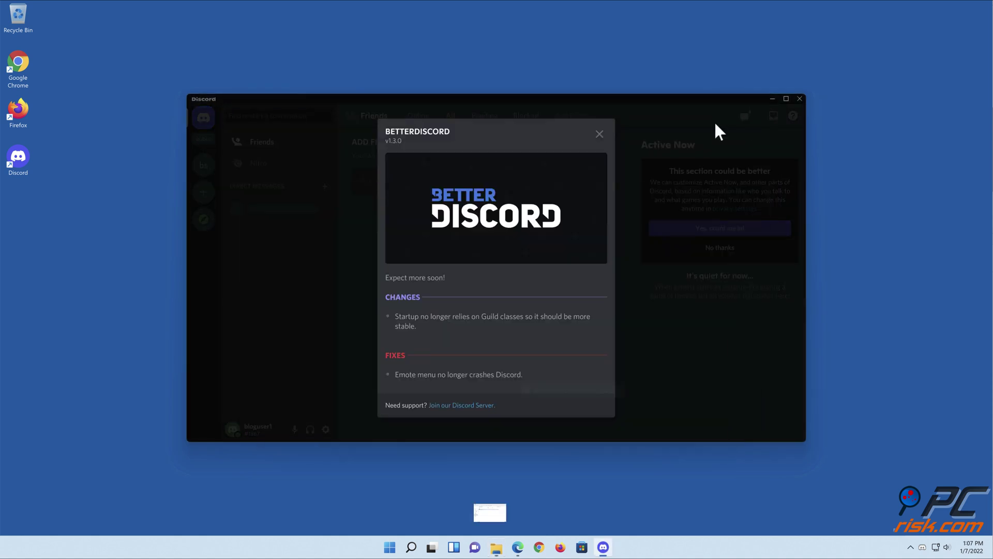
{"action": "left_click", "coordinate": [599, 135]}
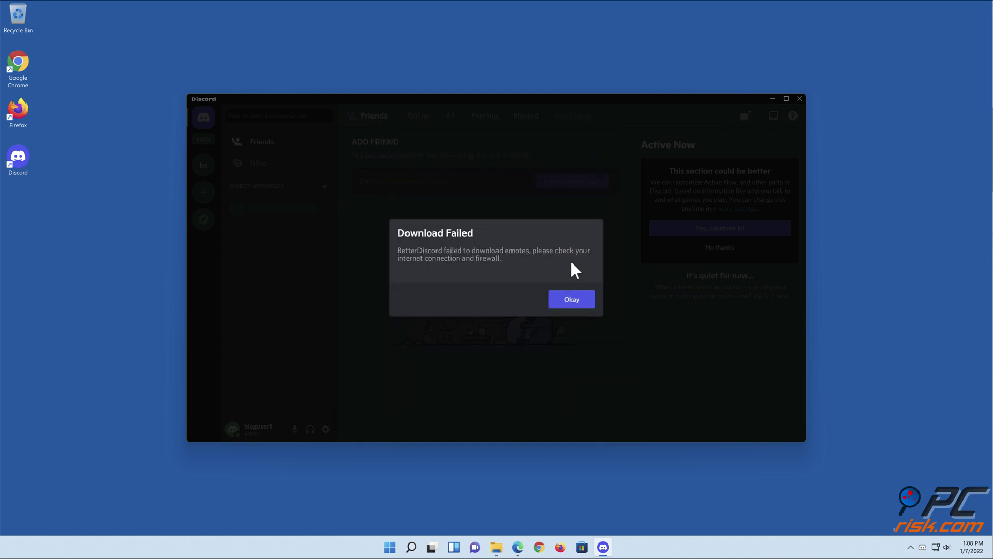
{"action": "left_click", "coordinate": [571, 299]}
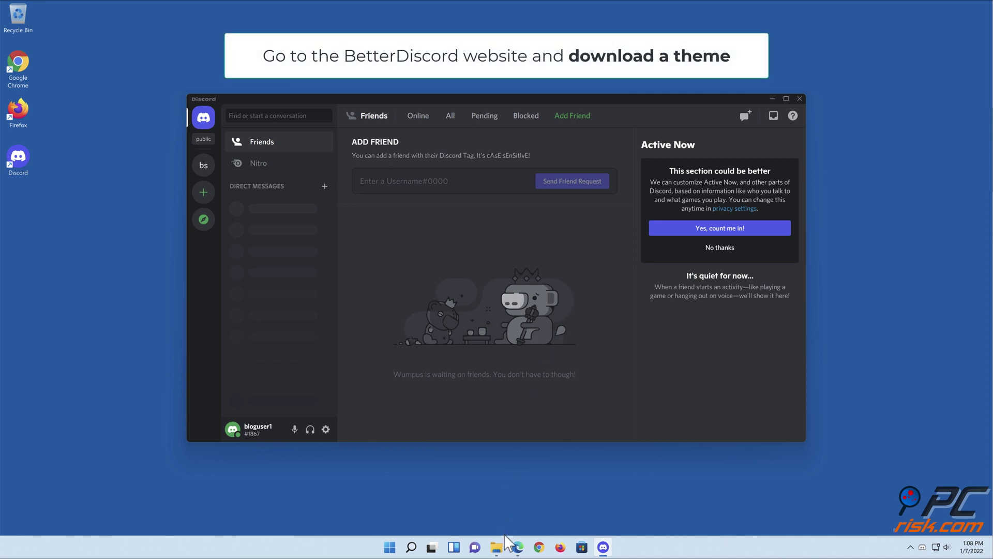
{"action": "mouse_move", "coordinate": [518, 547]}
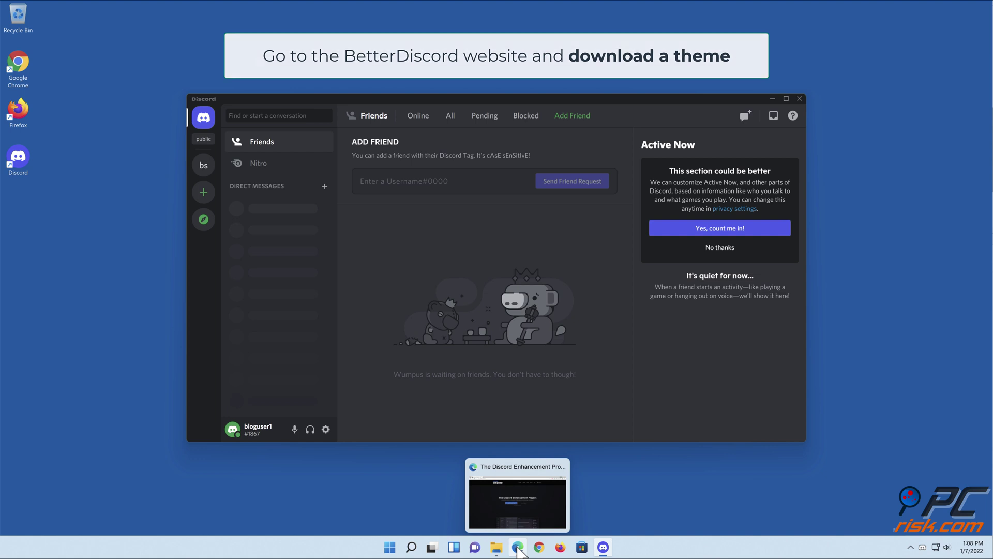
Download the Discord+ theme from the BetterDiscord website's Themes page
{"action": "left_click", "coordinate": [519, 548]}
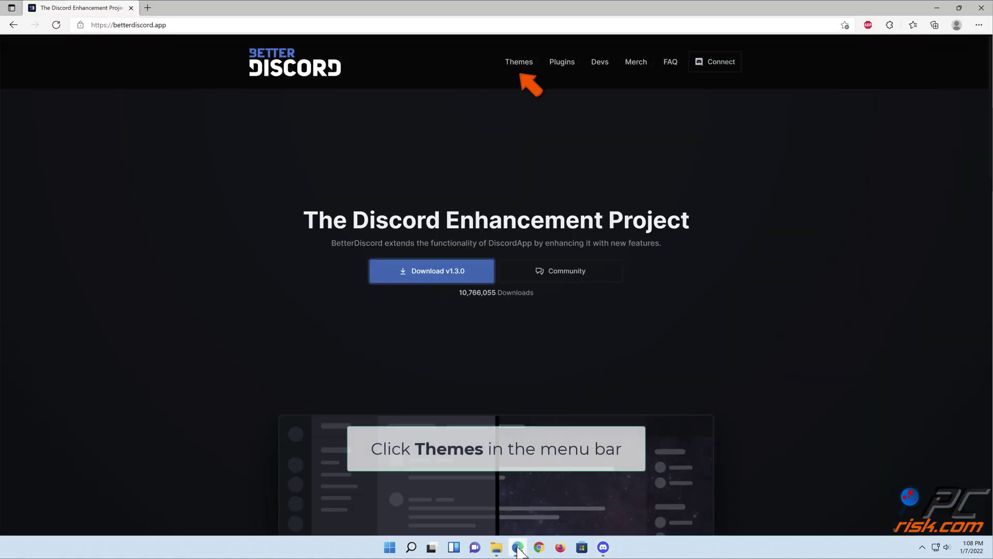
{"action": "left_click", "coordinate": [519, 61]}
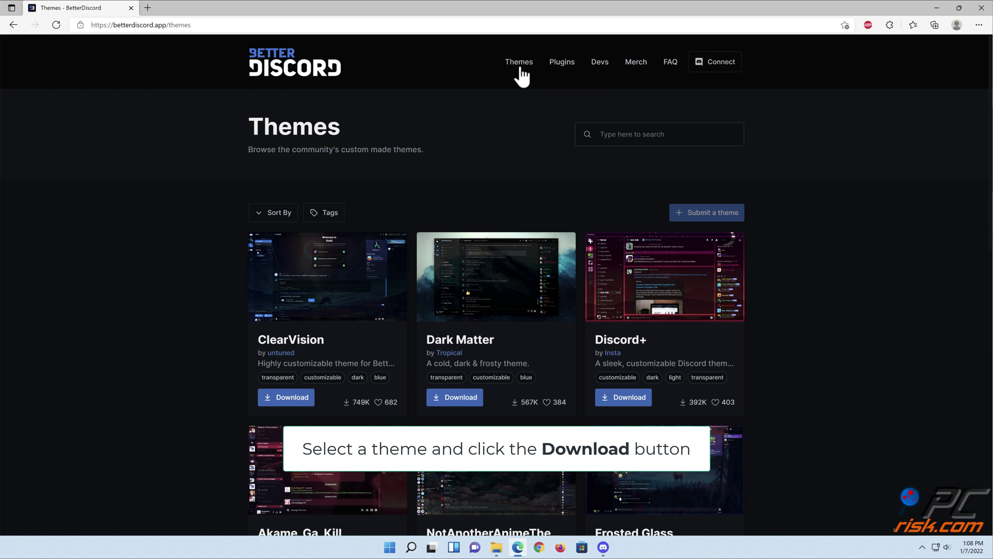
{"action": "scroll", "coordinate": [522, 75], "scroll_direction": "down", "scroll_amount": 1}
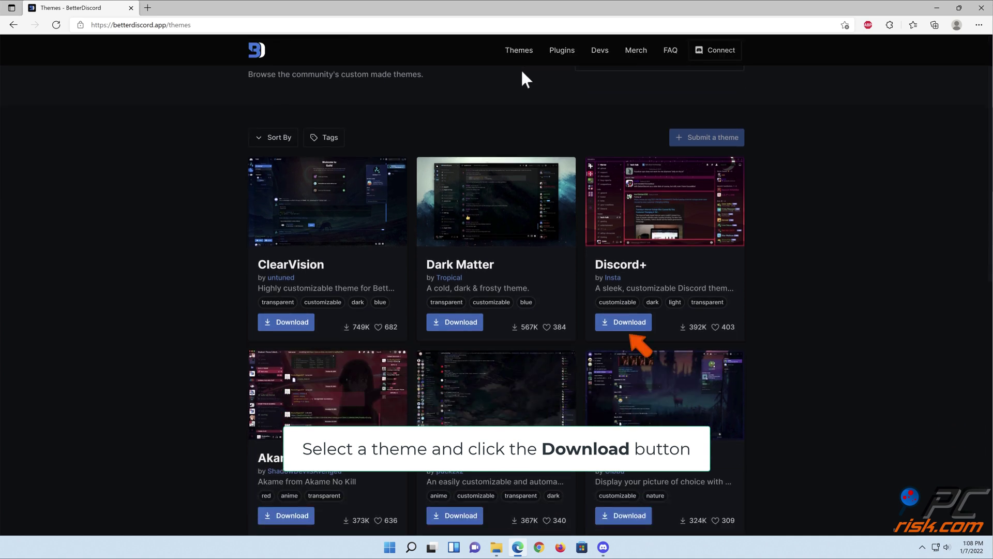
{"action": "left_click", "coordinate": [630, 320]}
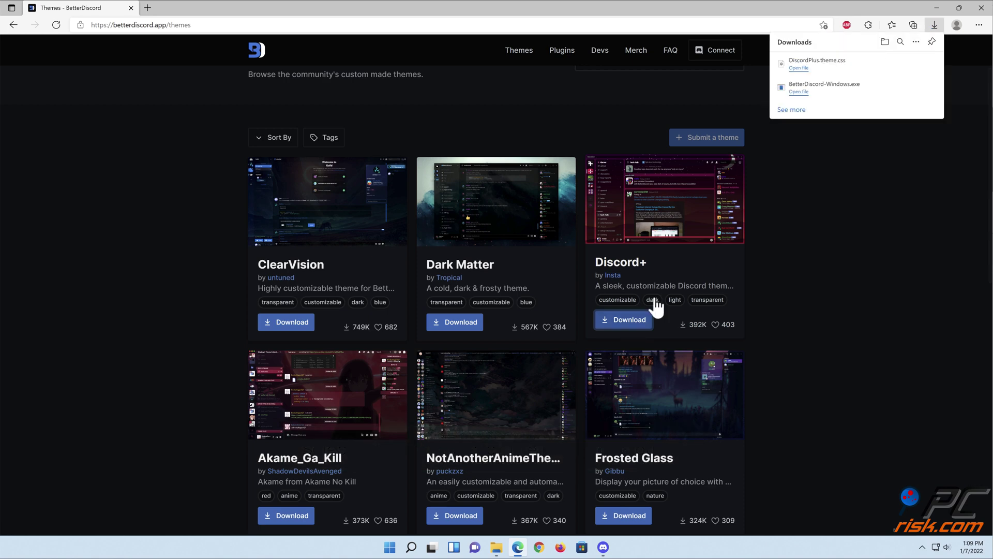
Restore Edge to a window and open the BetterDiscord Themes page in Discord settings
{"action": "left_click", "coordinate": [959, 8]}
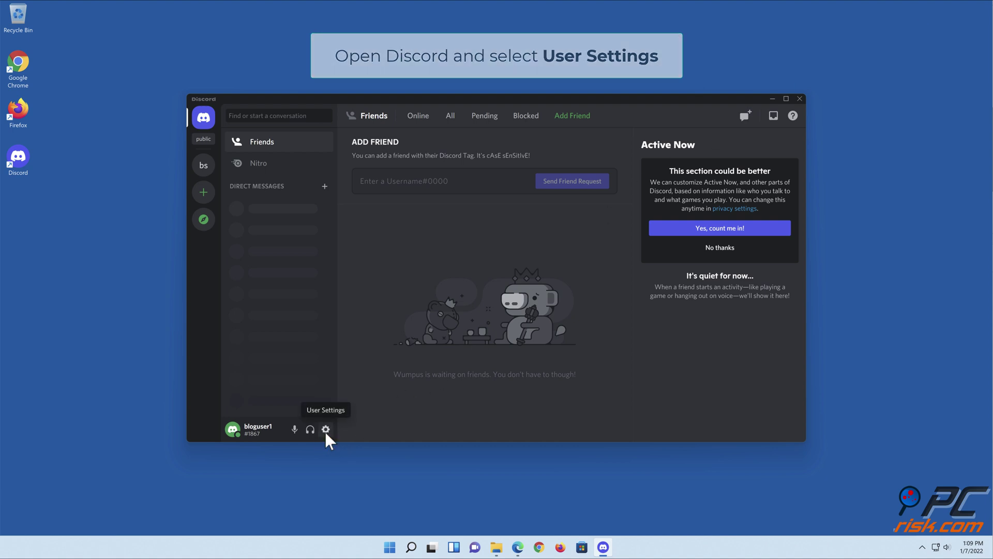
{"action": "left_click", "coordinate": [326, 429]}
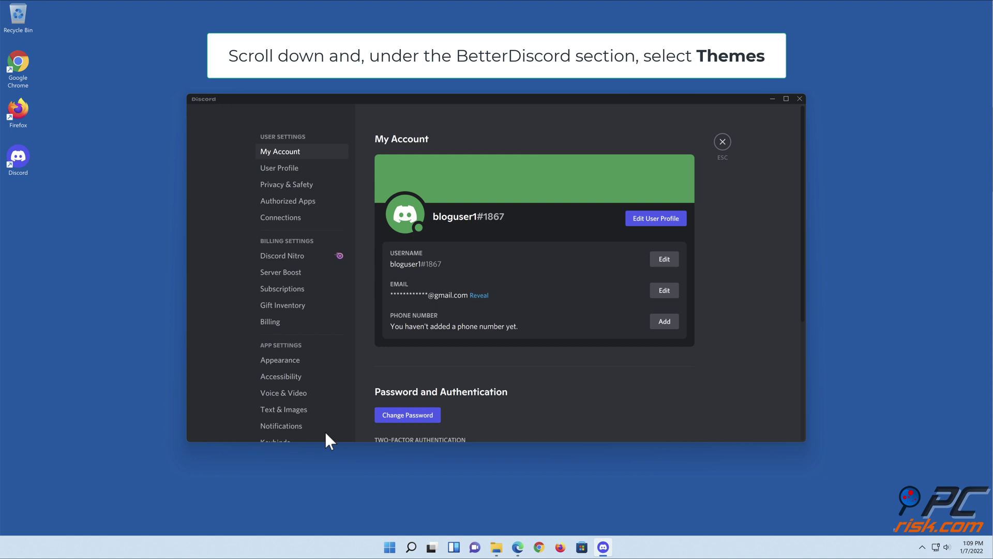
{"action": "scroll", "coordinate": [330, 375], "scroll_direction": "down", "scroll_amount": 3}
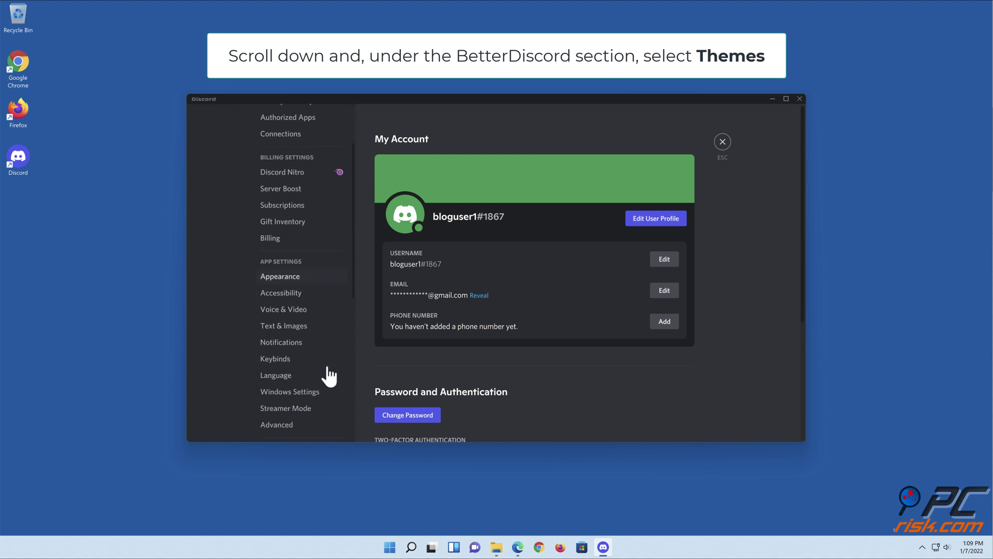
{"action": "scroll", "coordinate": [330, 375], "scroll_direction": "down", "scroll_amount": 3}
{"action": "scroll", "coordinate": [329, 375], "scroll_direction": "down", "scroll_amount": 3}
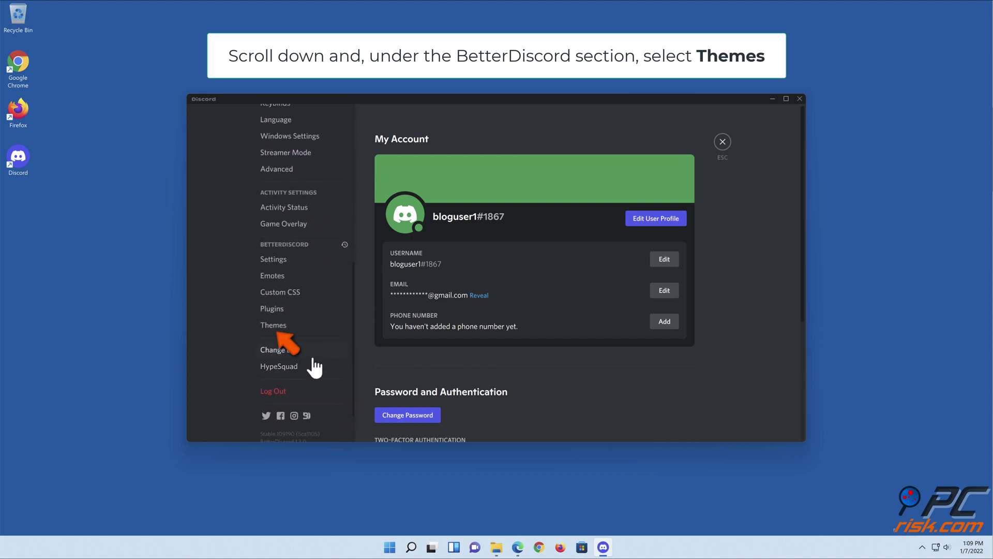
{"action": "left_click", "coordinate": [277, 332]}
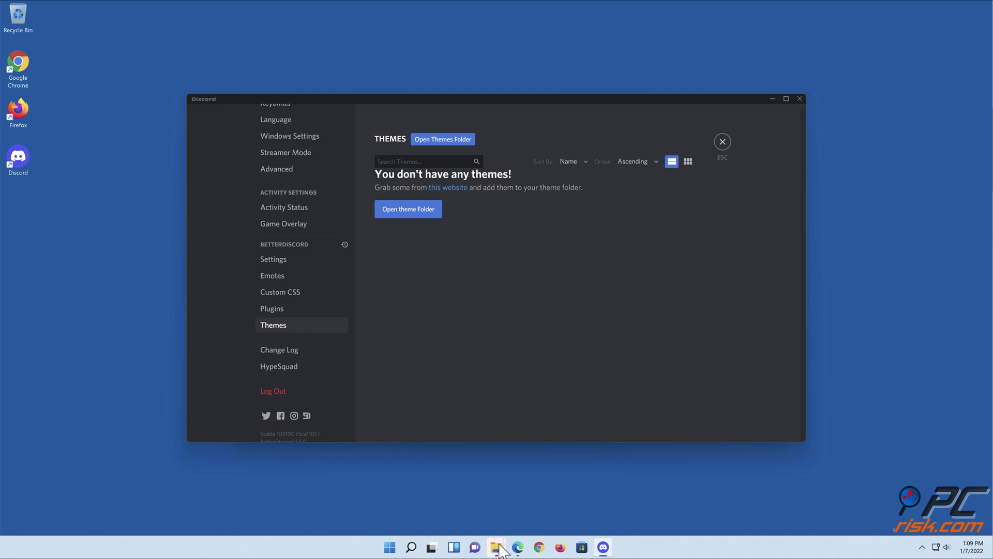
{"action": "mouse_move", "coordinate": [496, 548]}
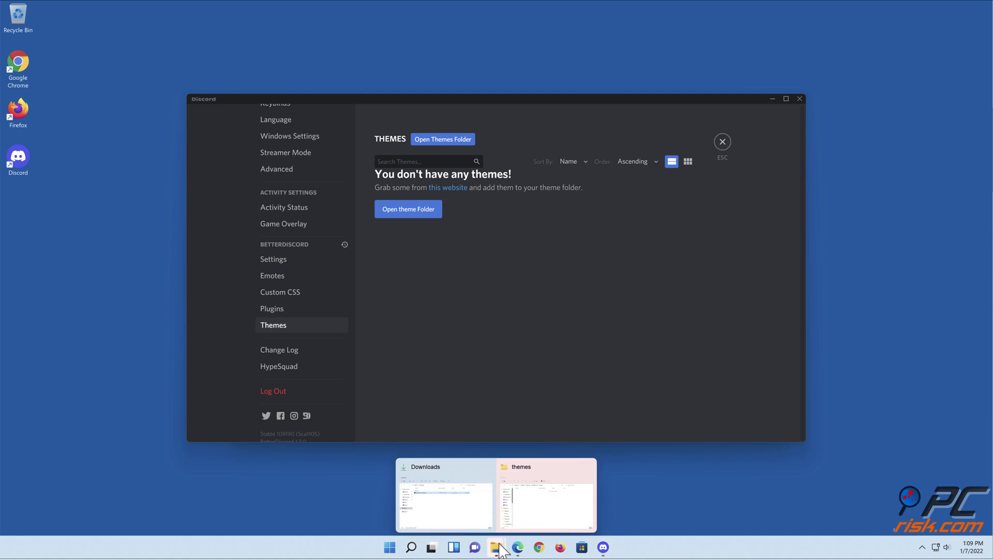
Arrange the themes folder and Downloads Explorer windows side by side
{"action": "left_click", "coordinate": [543, 505]}
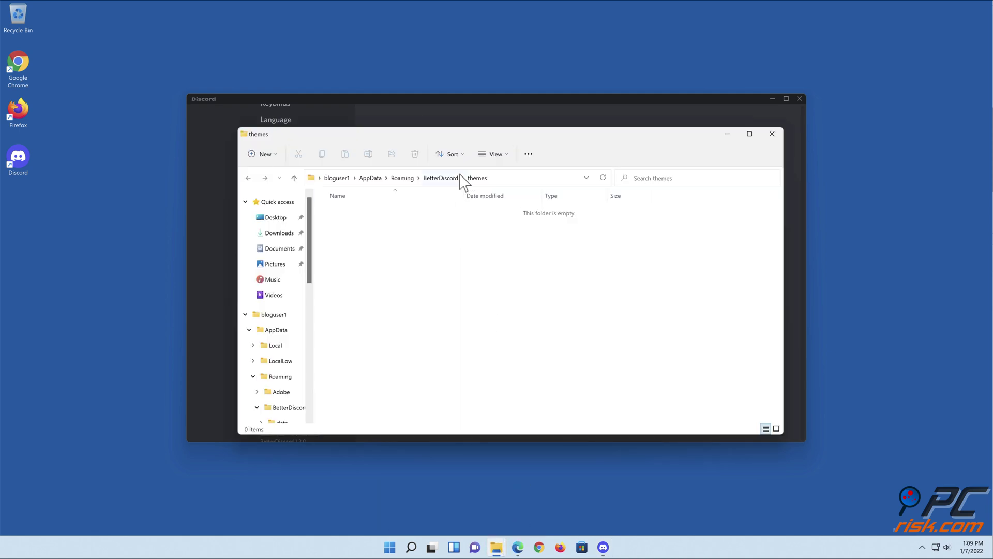
{"action": "left_click_drag", "start_coordinate": [476, 134], "coordinate": [672, 165]}
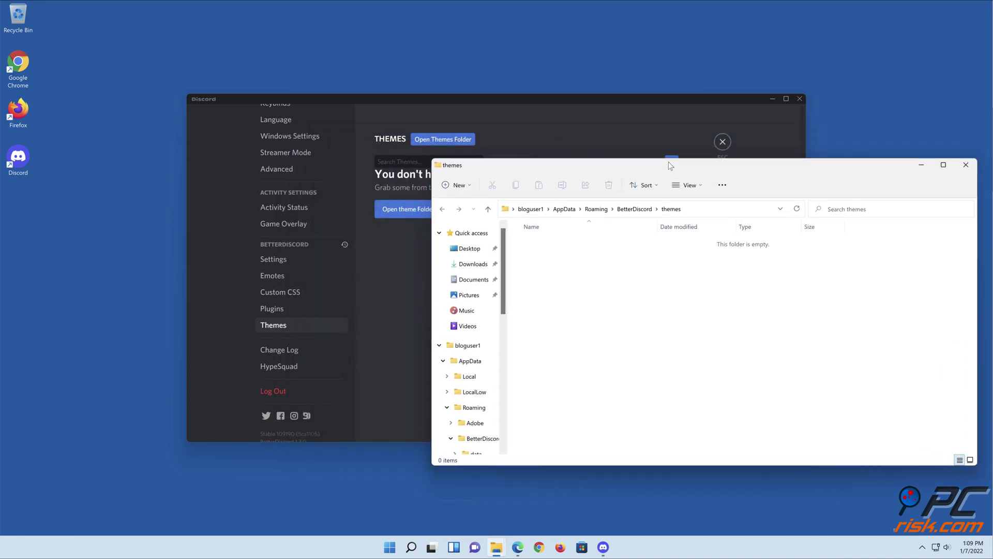
{"action": "mouse_move", "coordinate": [497, 547]}
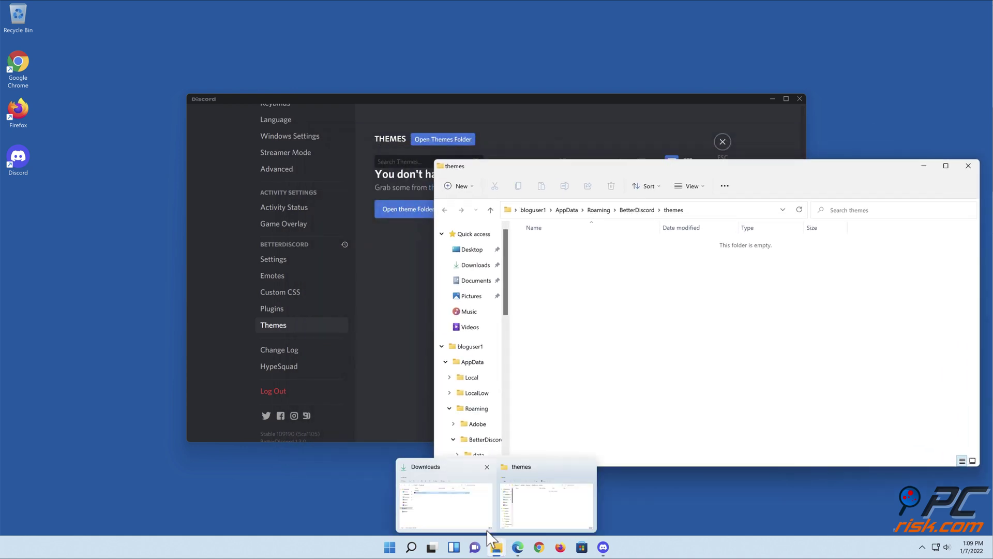
{"action": "left_click", "coordinate": [444, 501]}
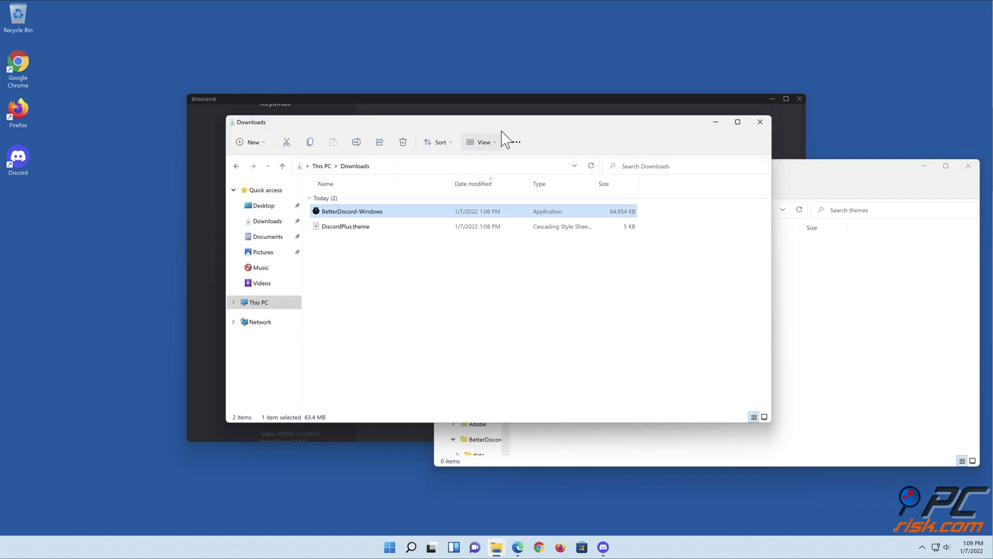
{"action": "left_click_drag", "start_coordinate": [499, 126], "coordinate": [350, 271]}
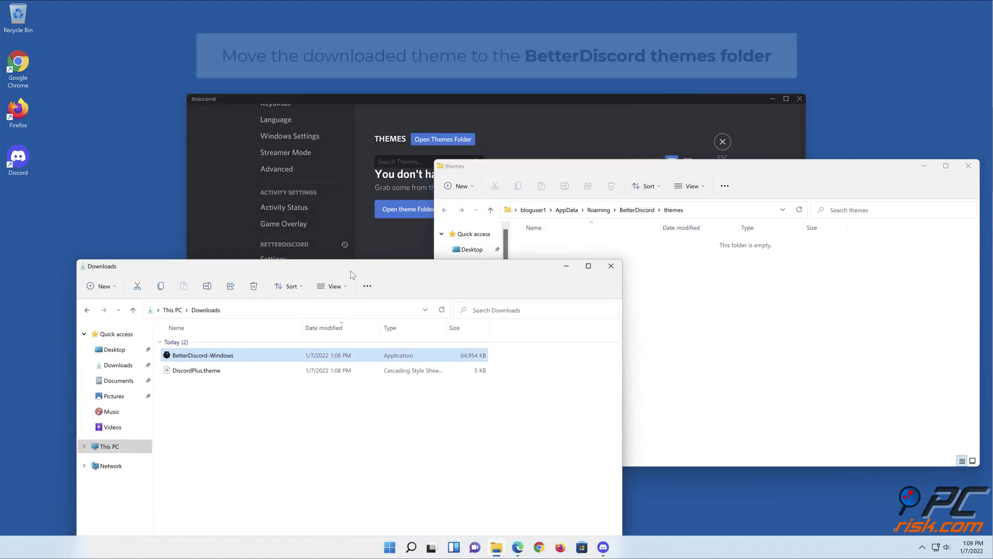
Drag DiscordPlus.theme into the themes folder and close the Downloads window
{"action": "left_click", "coordinate": [203, 406]}
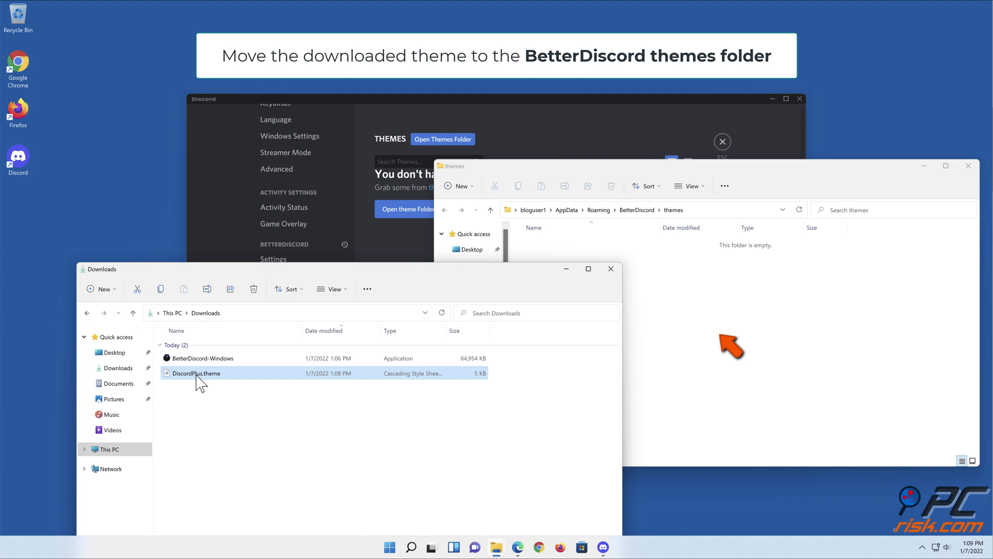
{"action": "mouse_move", "coordinate": [197, 373]}
{"action": "left_mouse_down"}
{"action": "mouse_move", "coordinate": [503, 347]}
{"action": "mouse_move", "coordinate": [709, 303]}
{"action": "left_mouse_up"}
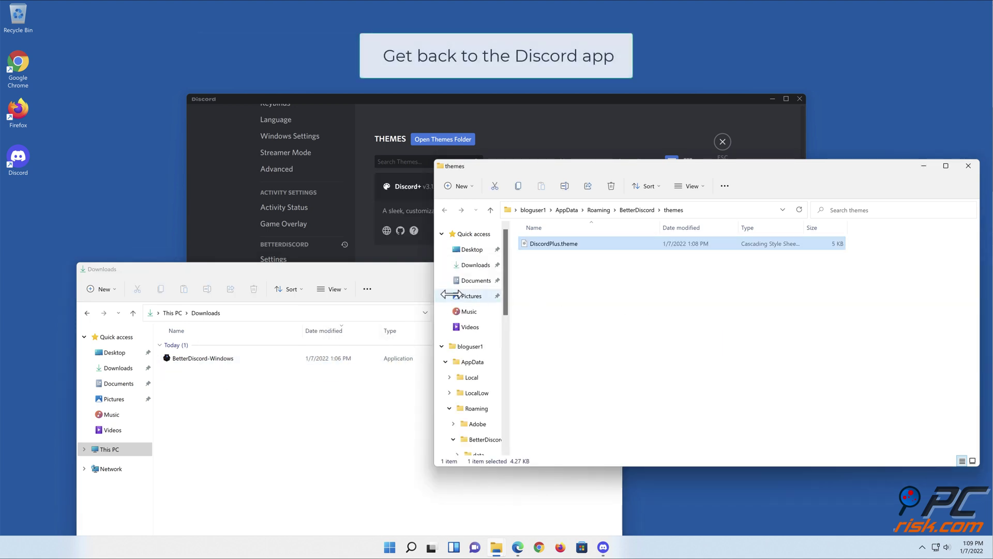
{"action": "left_click", "coordinate": [416, 287]}
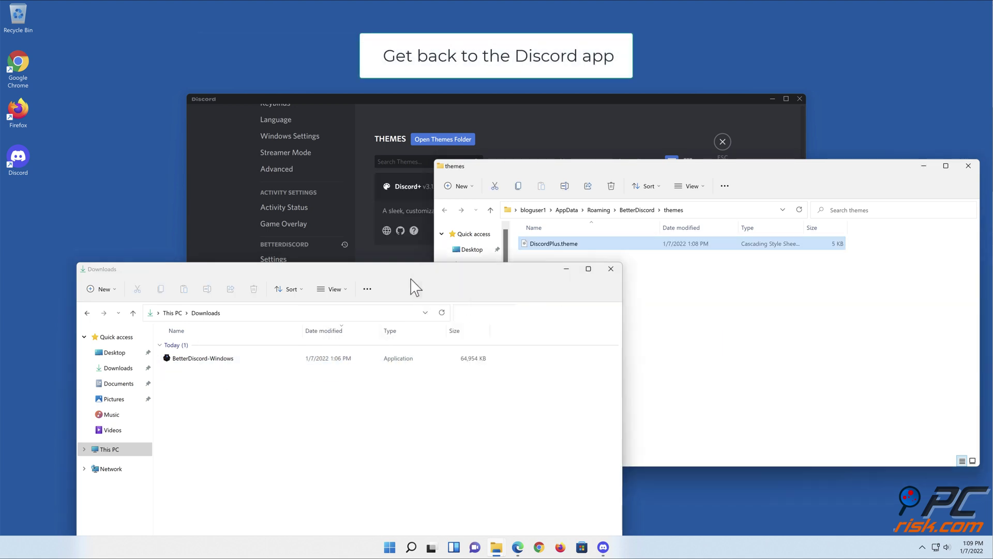
{"action": "left_click", "coordinate": [612, 270]}
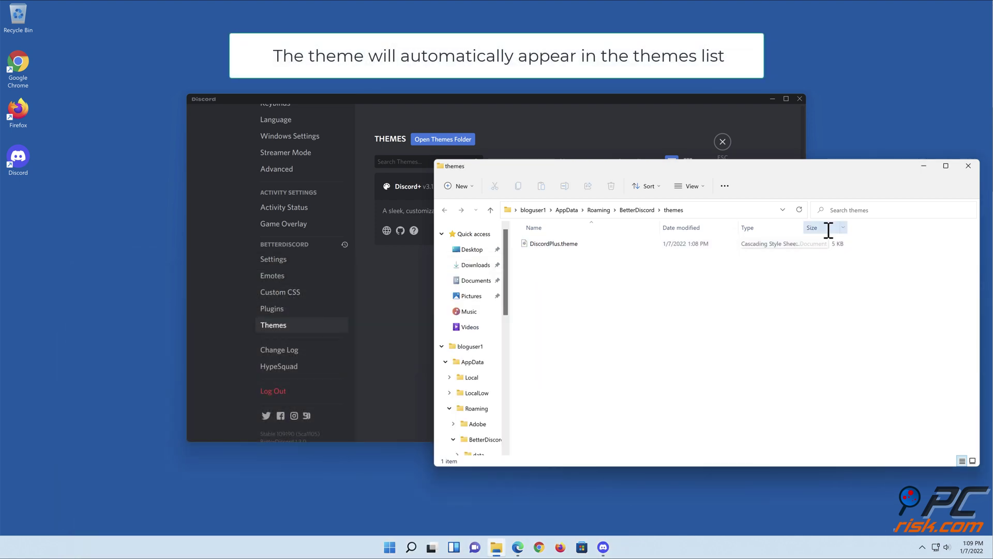
Close the themes folder, switch on Discord+, exit settings and close Discord
{"action": "left_click", "coordinate": [968, 166]}
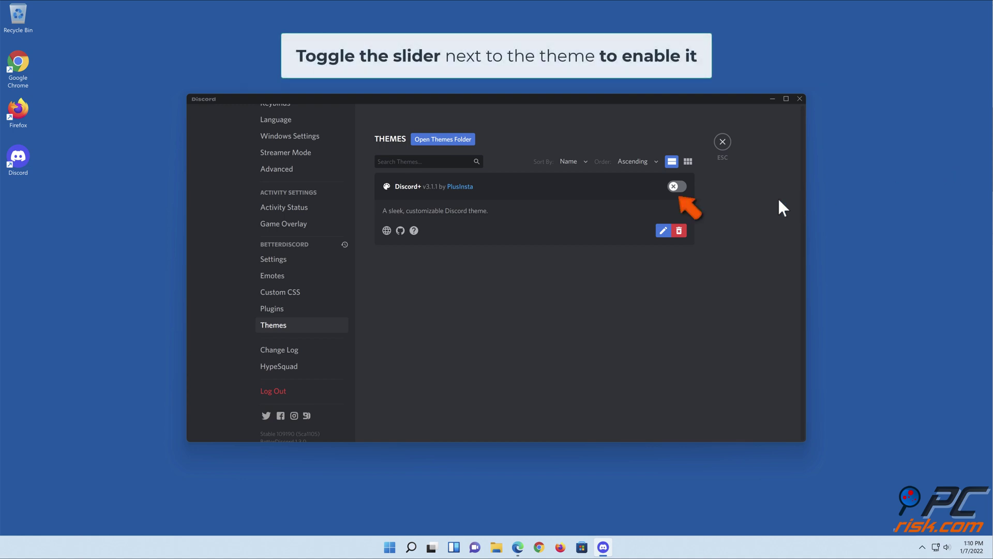
{"action": "left_click", "coordinate": [677, 186]}
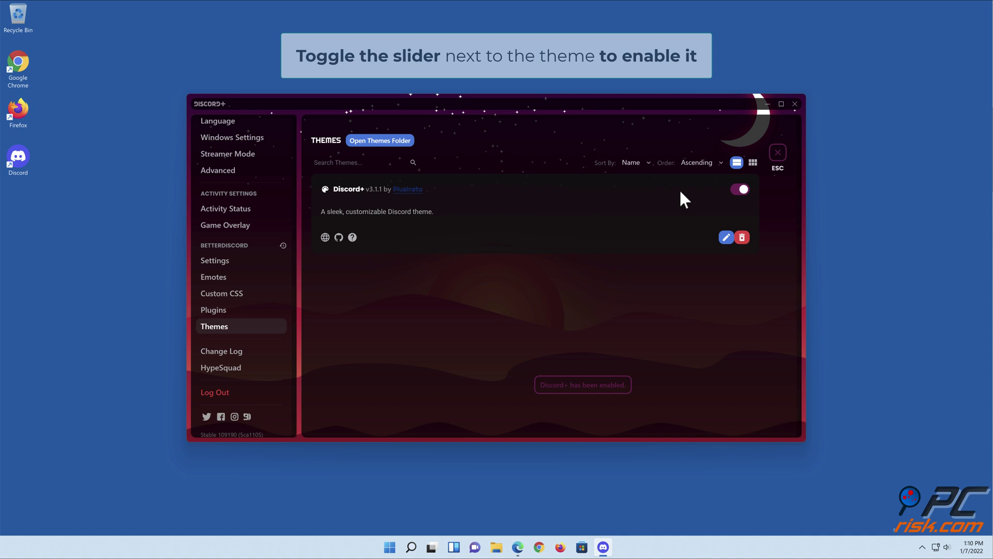
{"action": "left_click", "coordinate": [777, 152]}
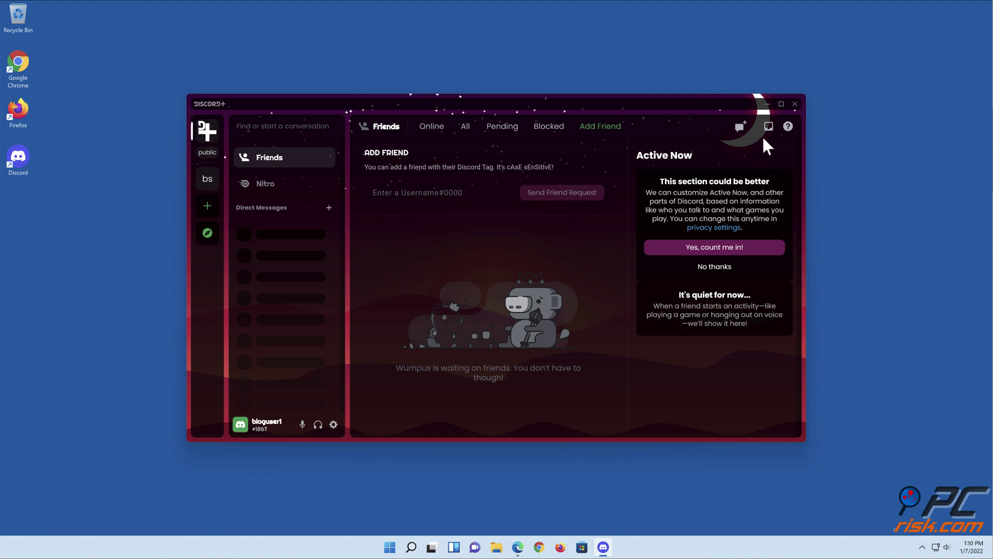
{"action": "left_click", "coordinate": [796, 104]}
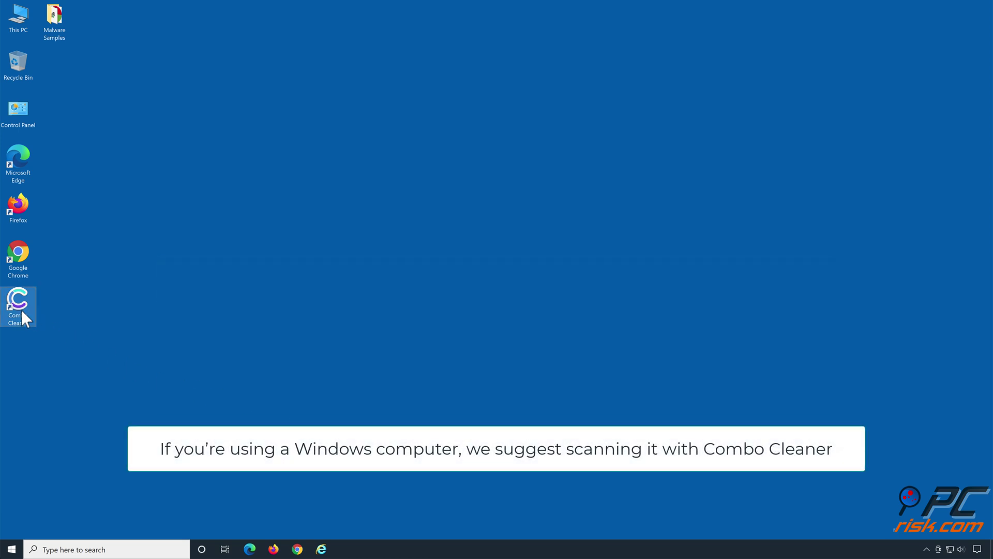
Launch Combo Cleaner, run a quick scan, and quarantine all 21 detected threats
{"action": "double_click", "coordinate": [20, 310]}
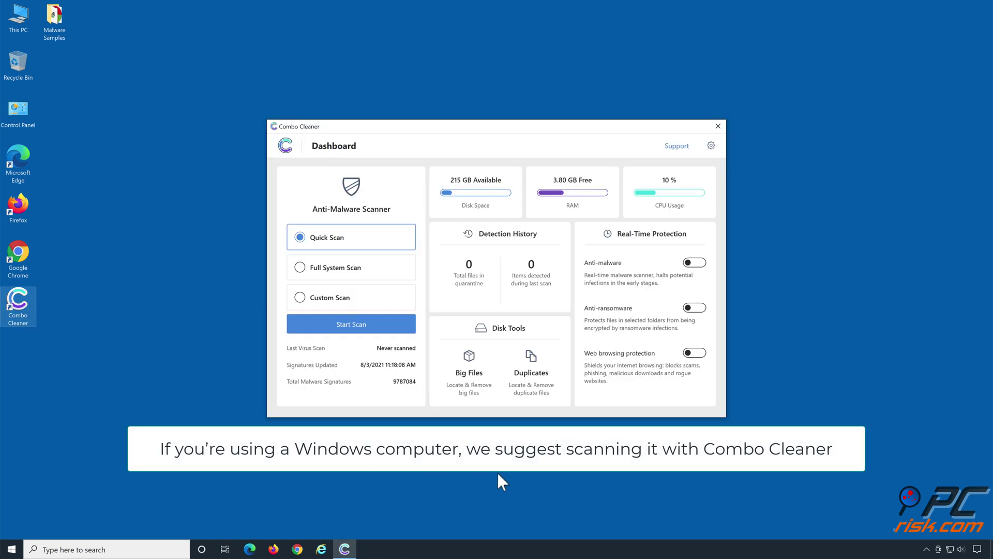
{"action": "left_click", "coordinate": [351, 324]}
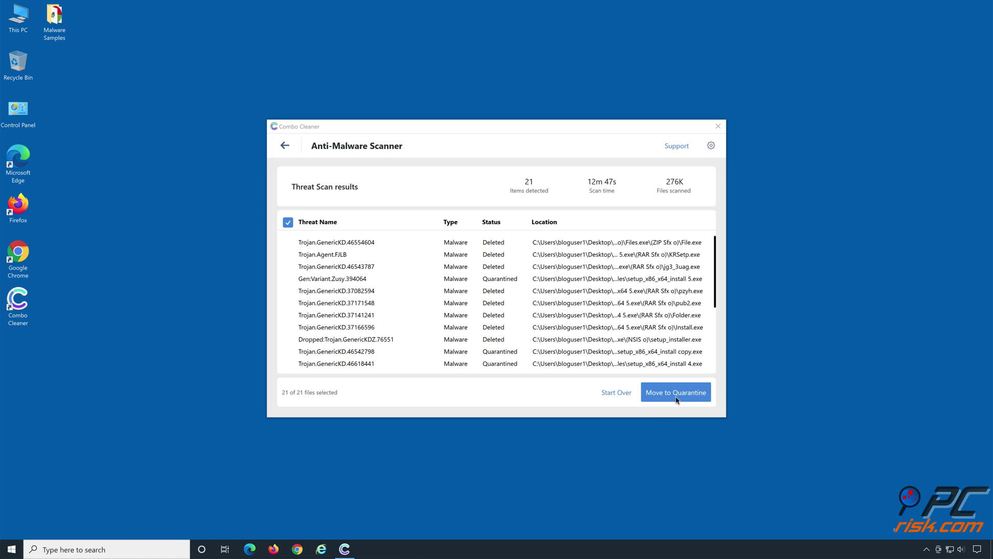
{"action": "left_click", "coordinate": [676, 391]}
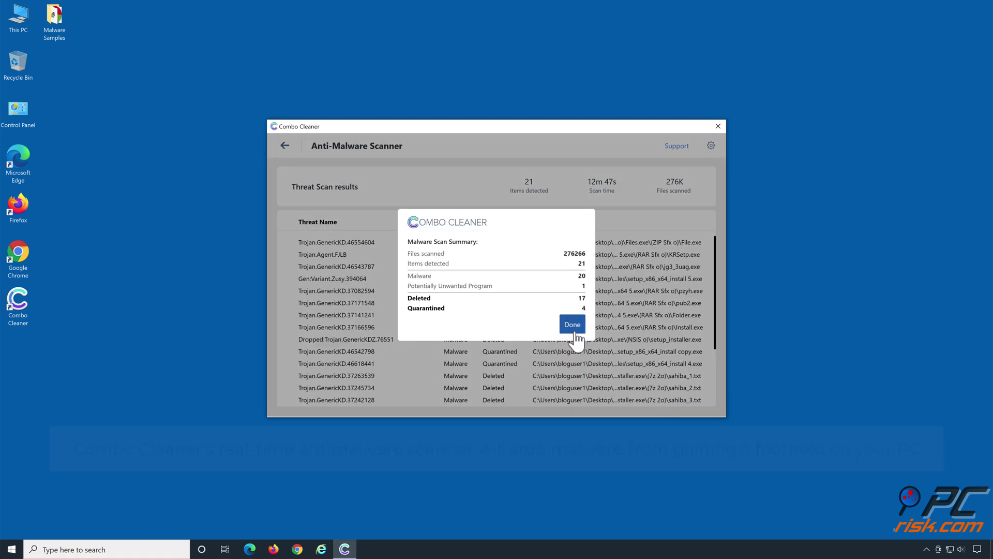
{"action": "left_click", "coordinate": [573, 325]}
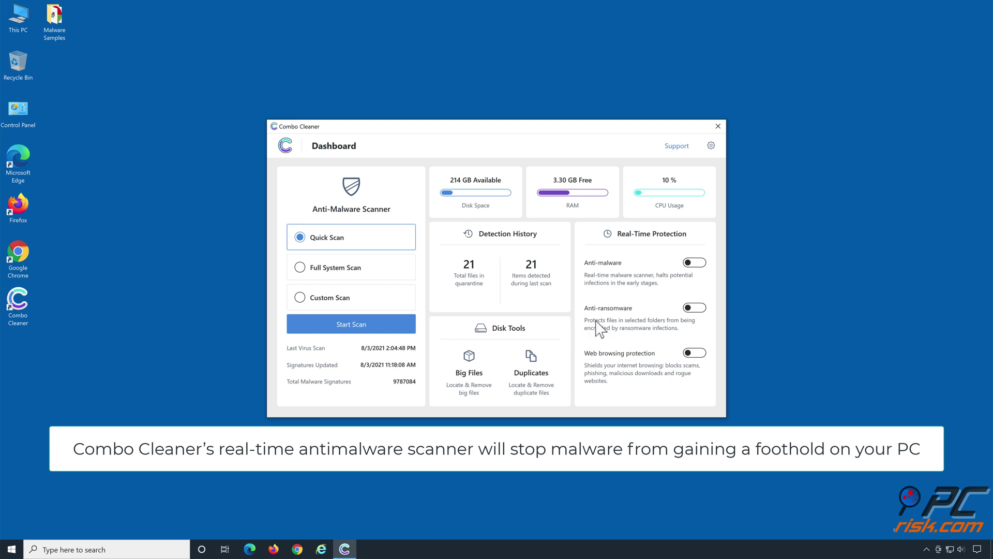
Enable anti-malware and anti-ransomware protection, adding Libraries > Documents > Documents as a protected folder
{"action": "left_click", "coordinate": [695, 264]}
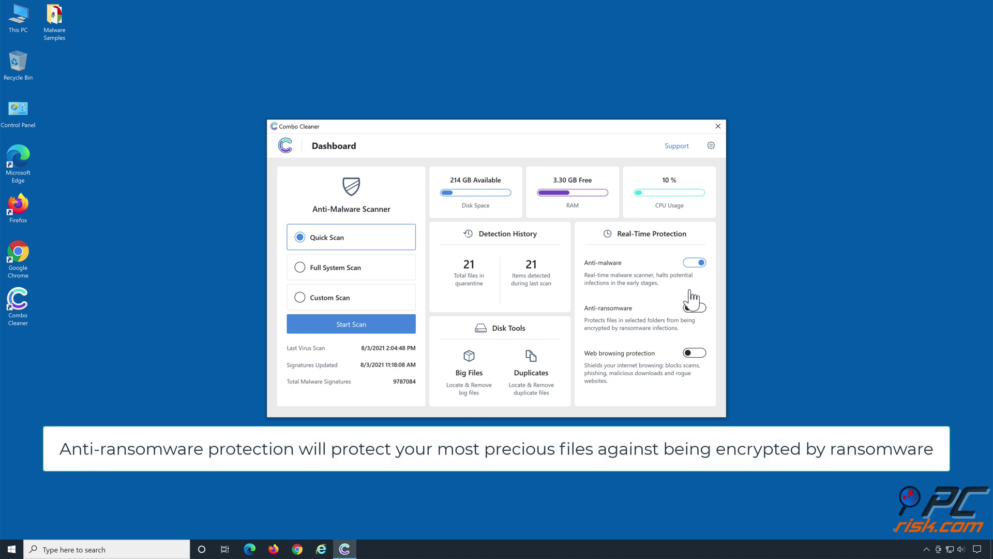
{"action": "left_click", "coordinate": [694, 309]}
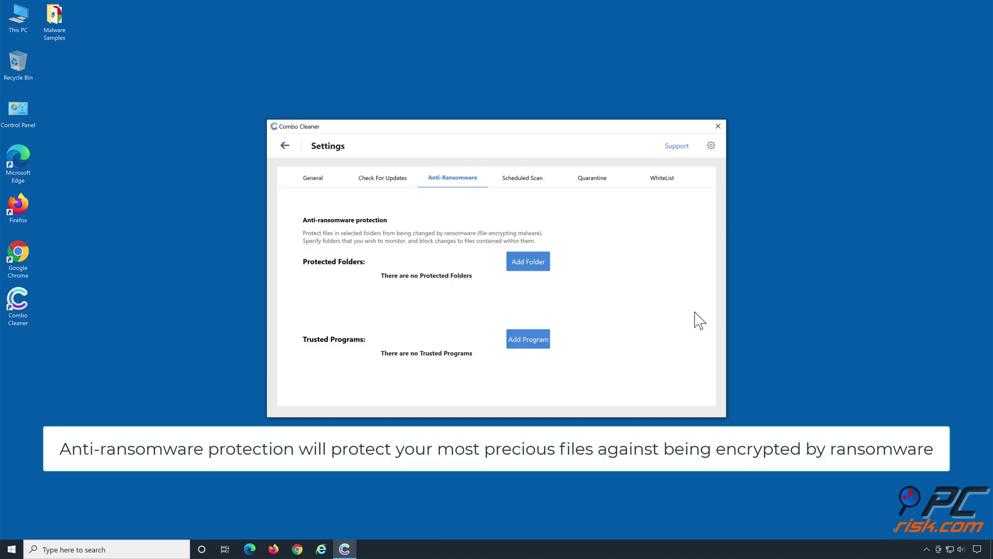
{"action": "left_click", "coordinate": [527, 261]}
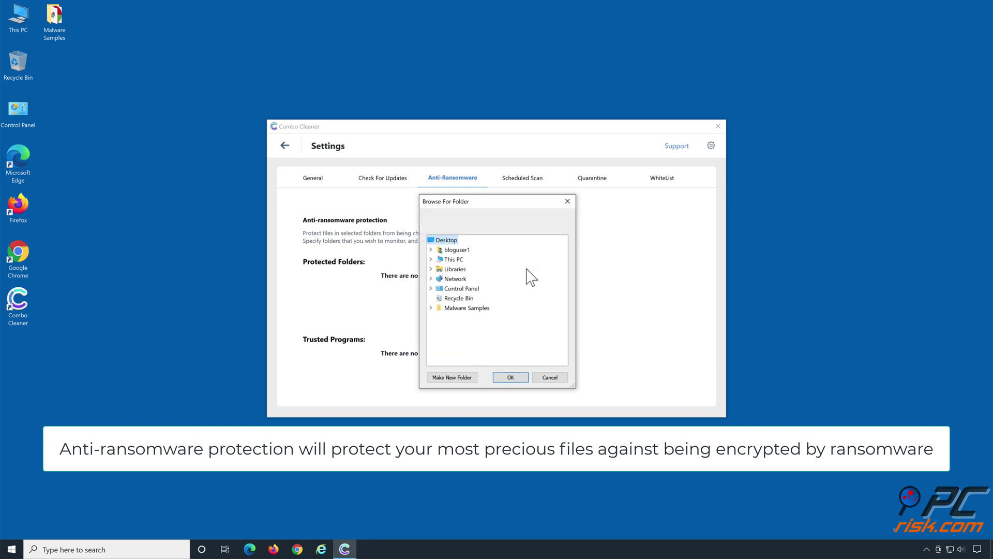
{"action": "left_click", "coordinate": [431, 269]}
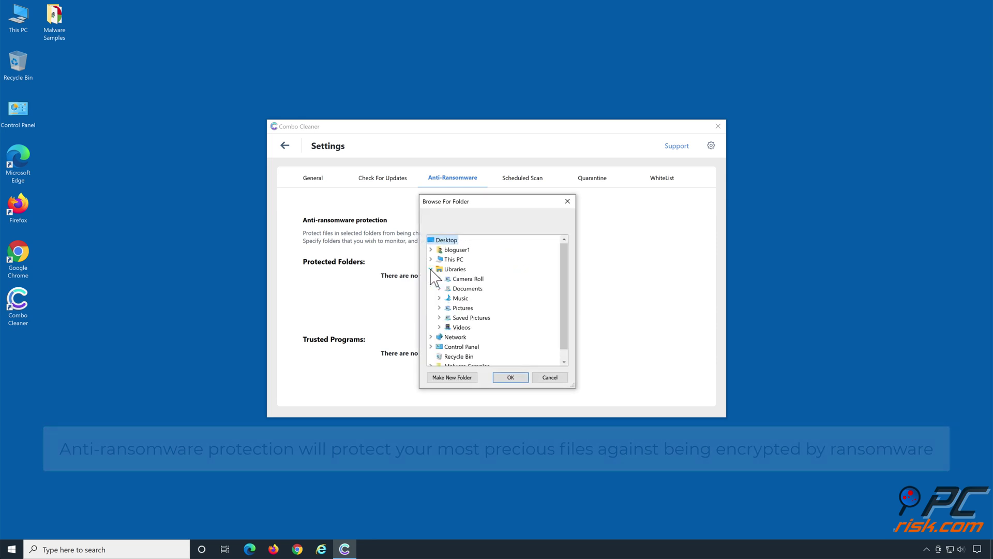
{"action": "double_click", "coordinate": [468, 288]}
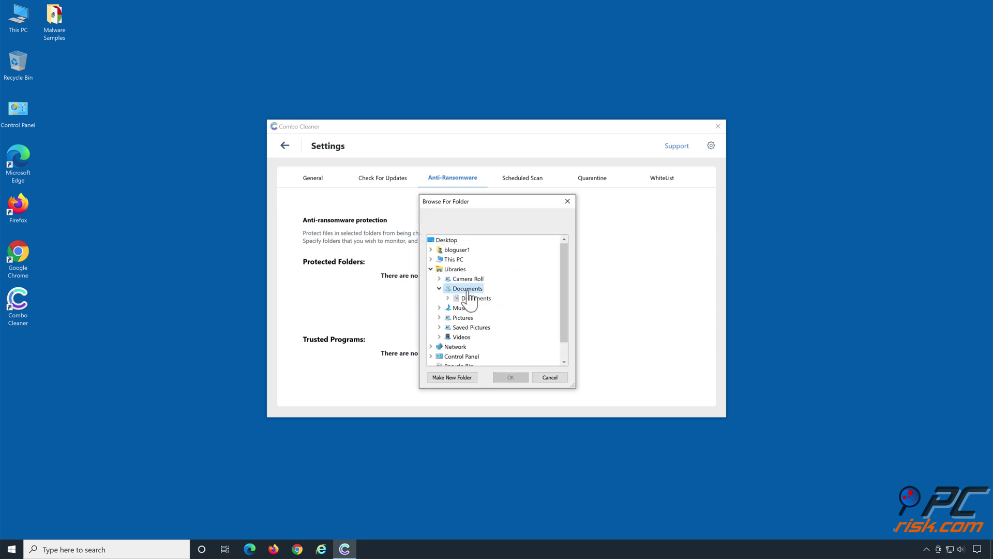
{"action": "left_click", "coordinate": [475, 298]}
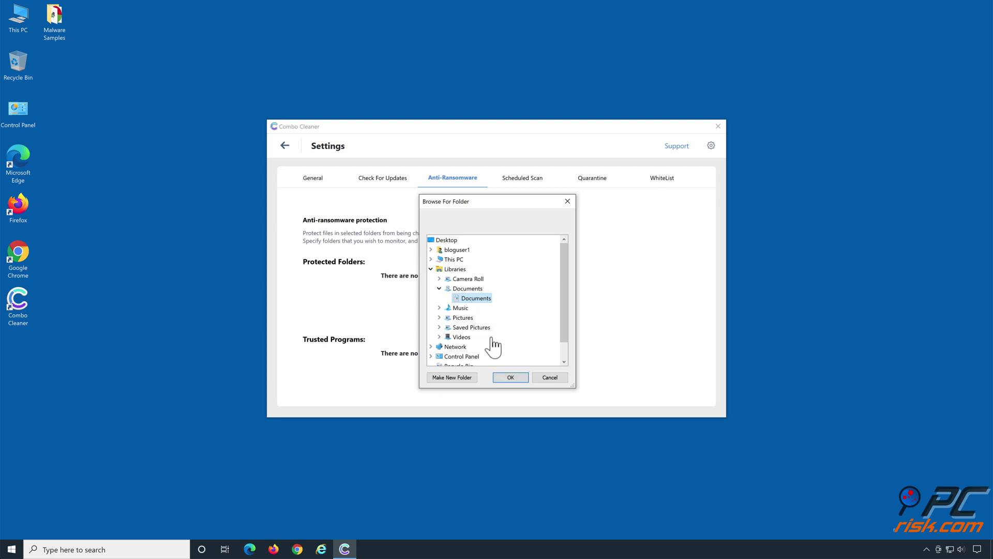
{"action": "left_click", "coordinate": [510, 377]}
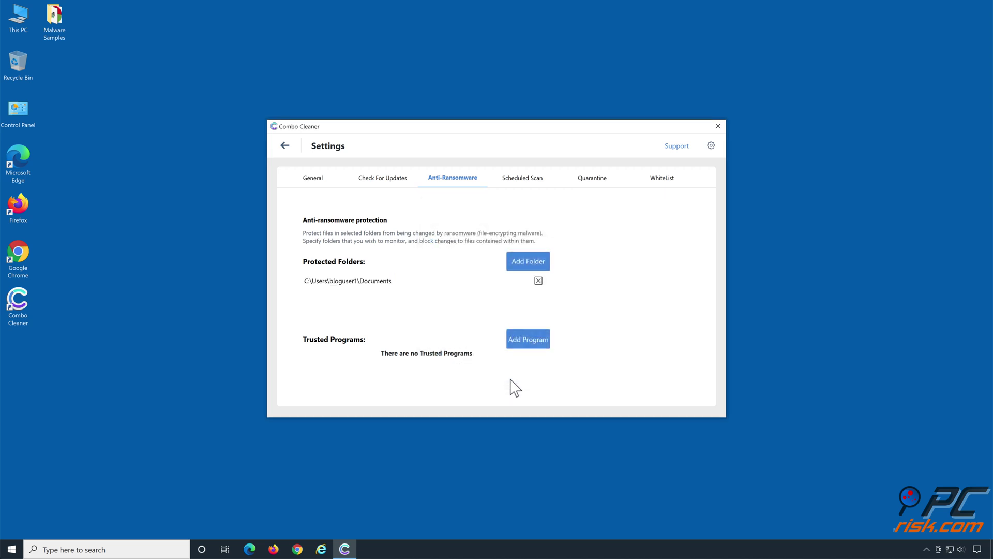
{"action": "left_click", "coordinate": [284, 146]}
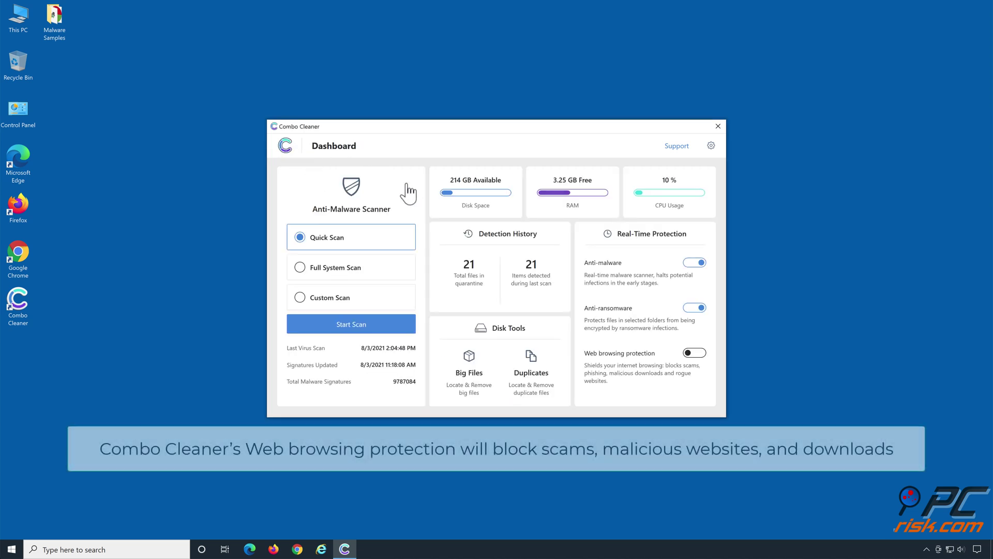